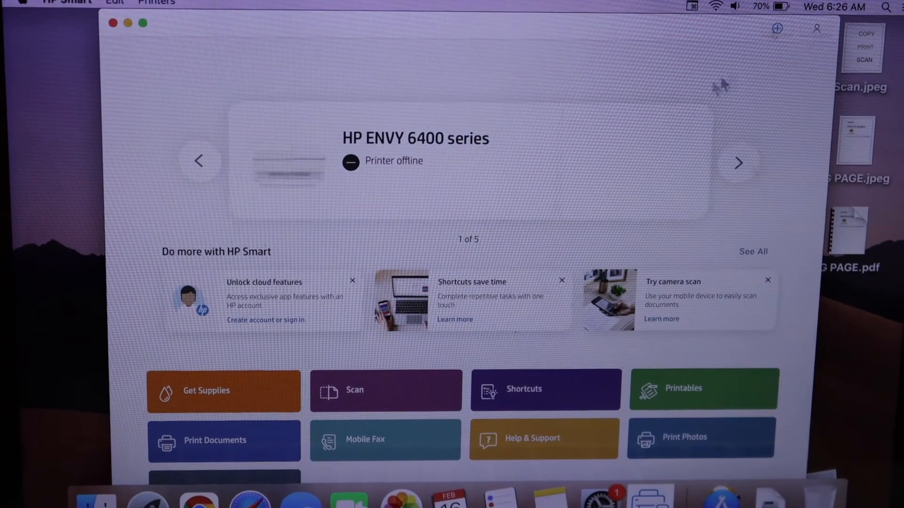
# Add a new printer and rerun the search until the HP ENVY 6400 series appears.
pyautogui.click(777, 28)
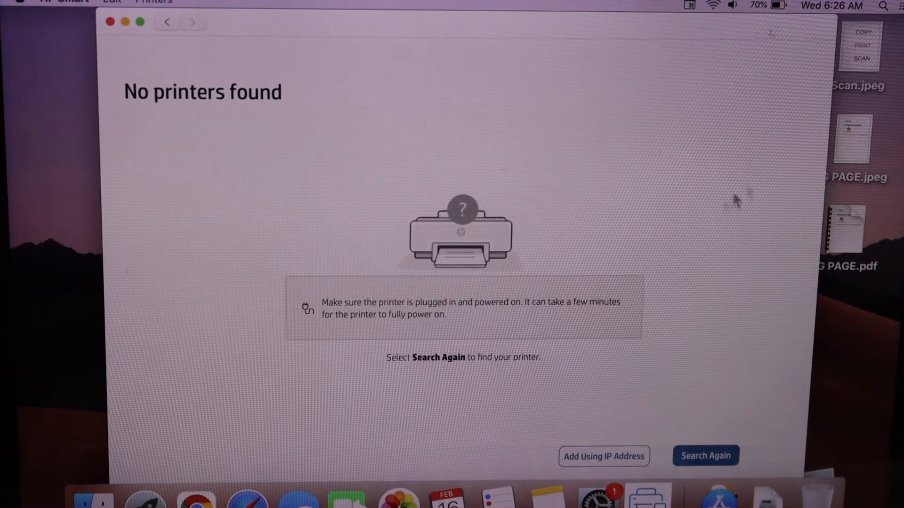
pyautogui.click(705, 455)
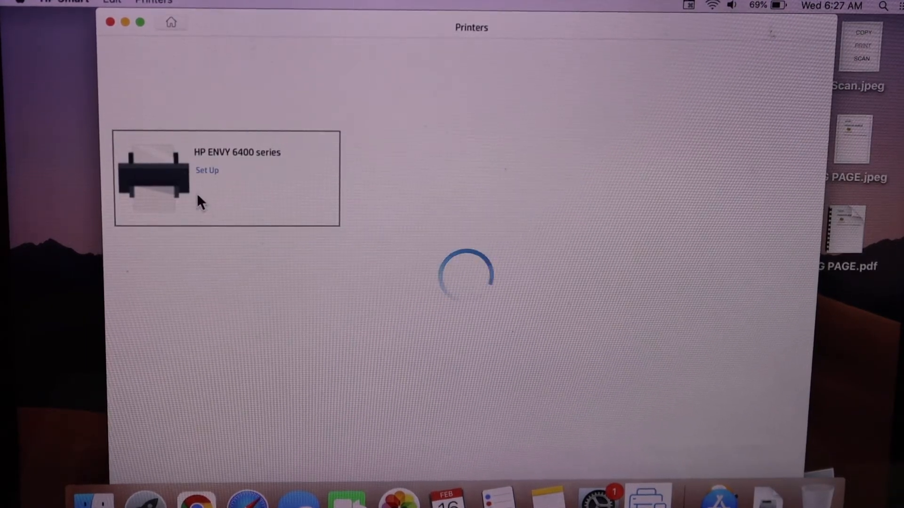
# Set up the found HP ENVY 6400 series and connect it to the BELL769 Wi-Fi network.
pyautogui.click(206, 171)
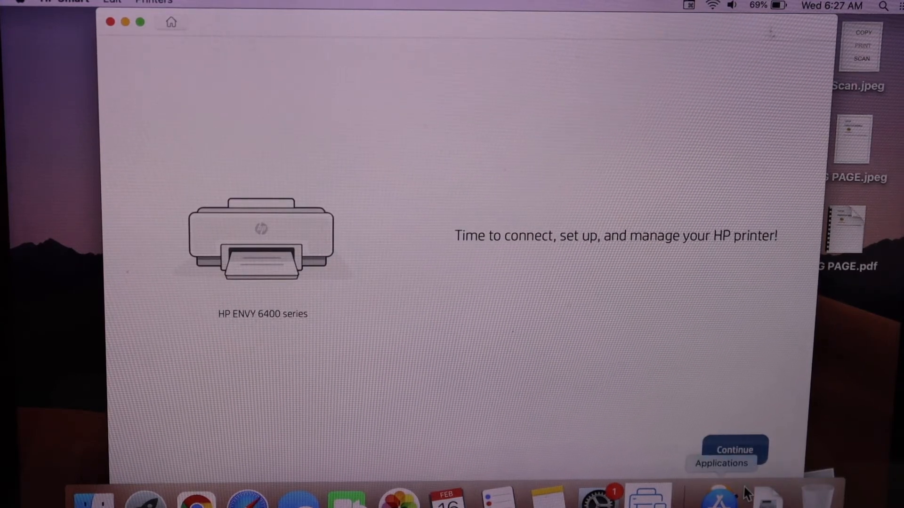
pyautogui.click(735, 449)
pyautogui.click(601, 343)
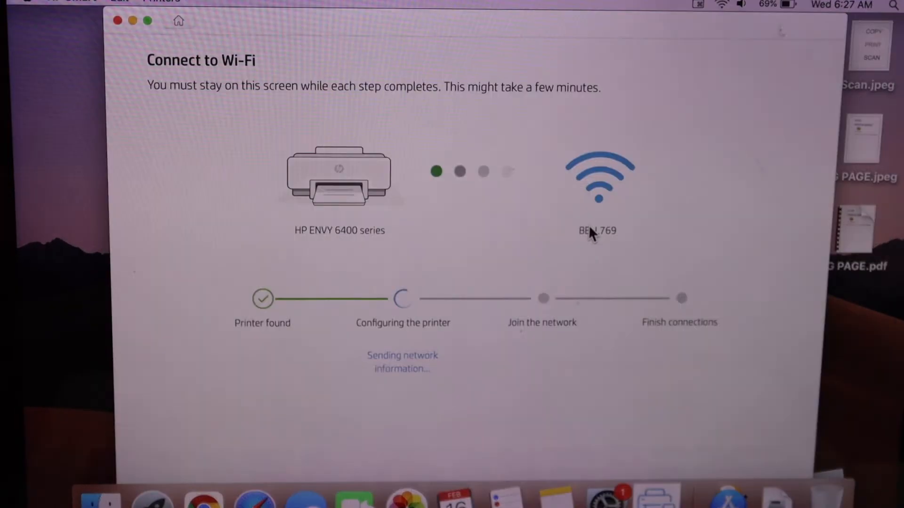